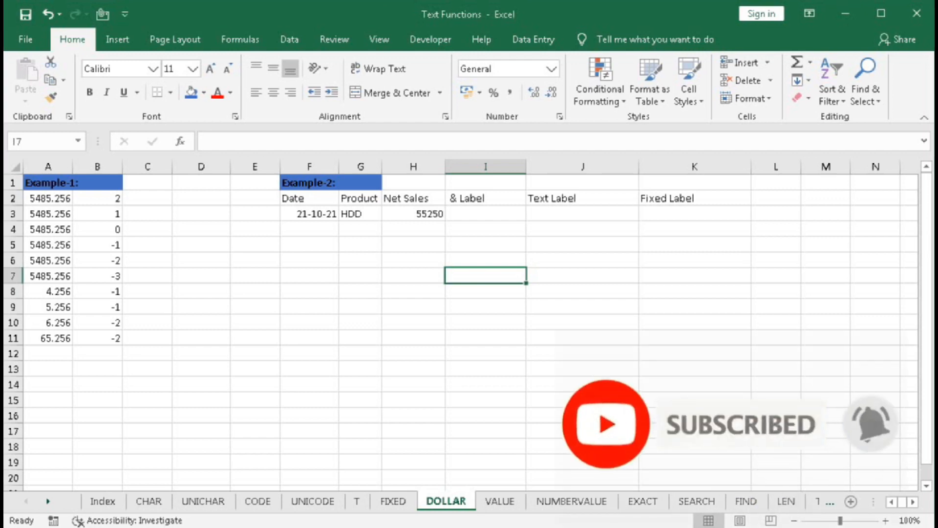
Start a DOLLAR formula in cell I7, review the function's number and decimals arguments, and cancel it
{"action": "type", "text": "=dol"}
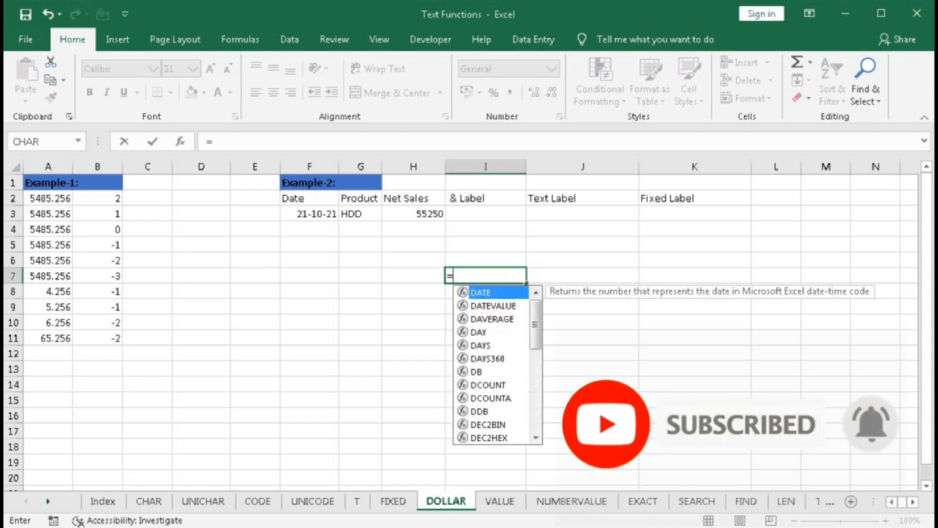
{"action": "key", "text": "Tab"}
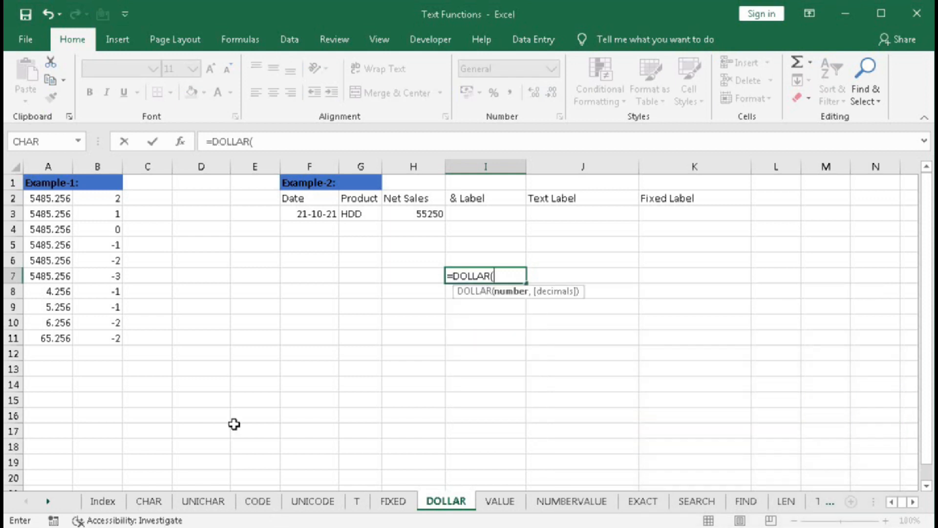
{"action": "left_click", "coordinate": [180, 141]}
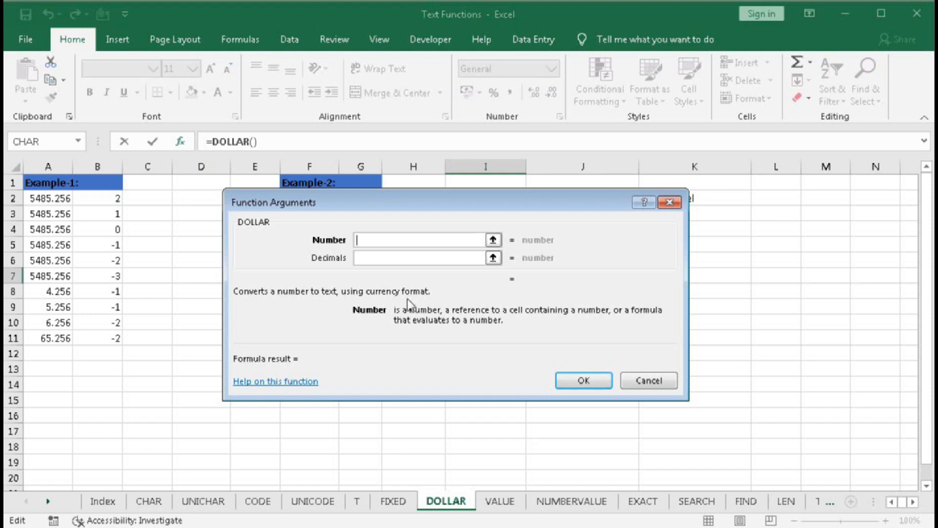
{"action": "left_click_drag", "start_coordinate": [430, 202], "coordinate": [435, 253]}
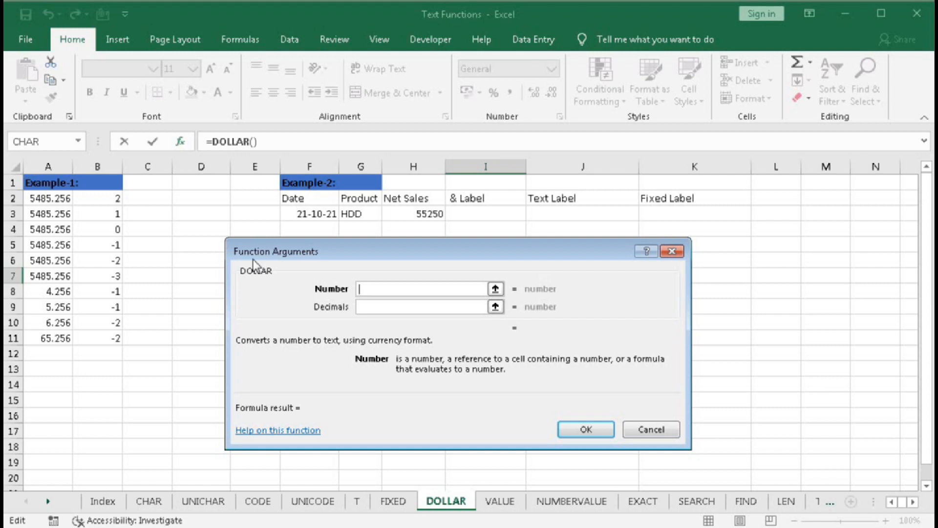
{"action": "left_click", "coordinate": [650, 429]}
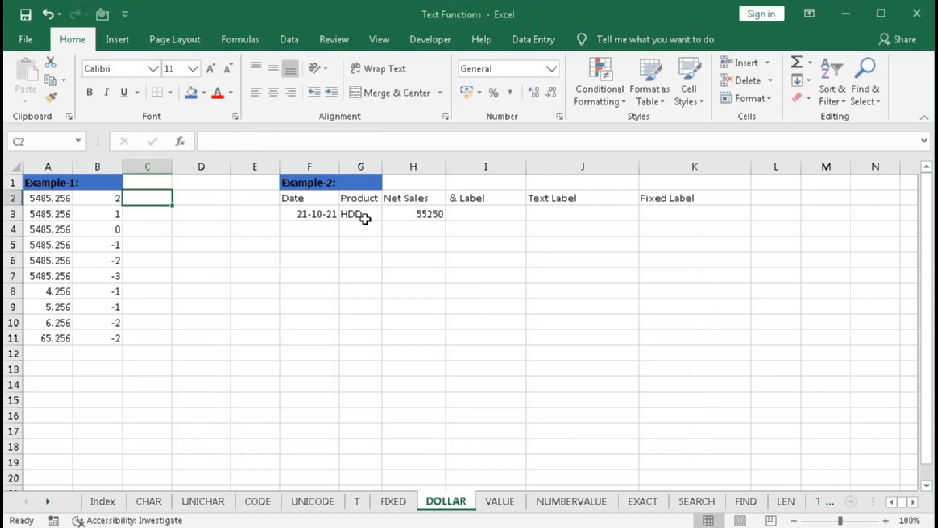
Enter =DOLLAR(A2,B2) in cell C2 and widen column C to give the result more room
{"action": "type", "text": "=dol"}
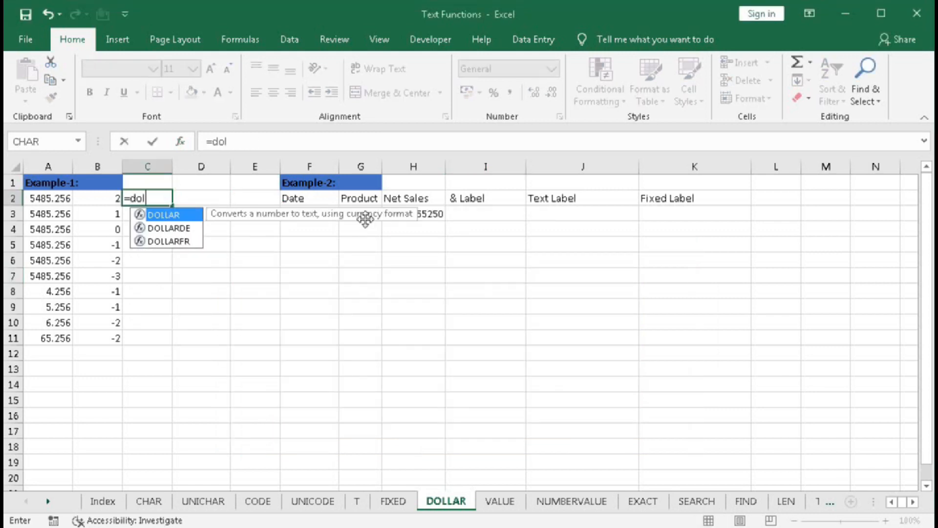
{"action": "key", "text": "Tab"}
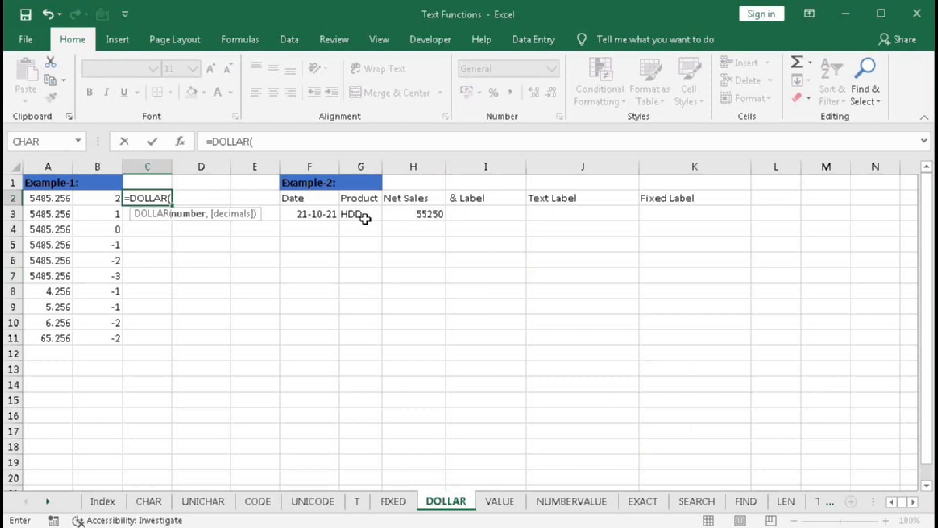
{"action": "left_click", "coordinate": [45, 200]}
{"action": "type", "text": ","}
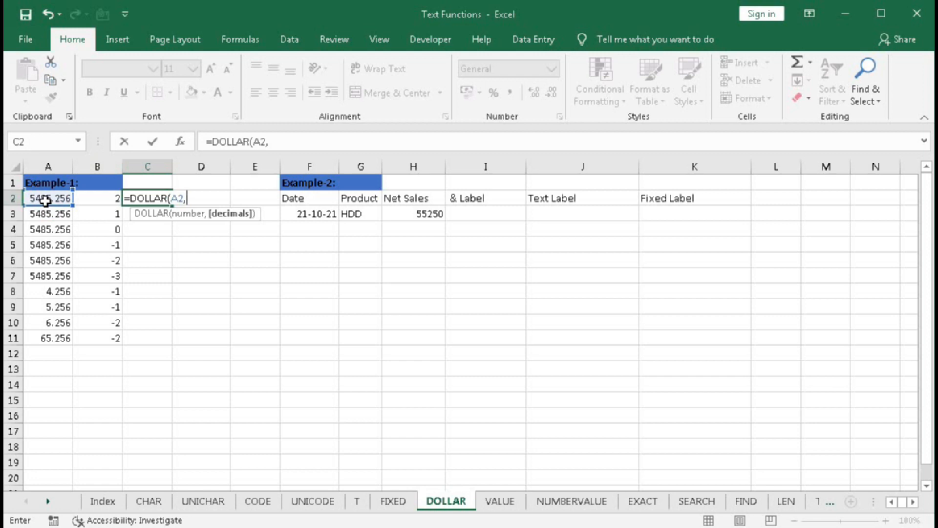
{"action": "left_click", "coordinate": [95, 193]}
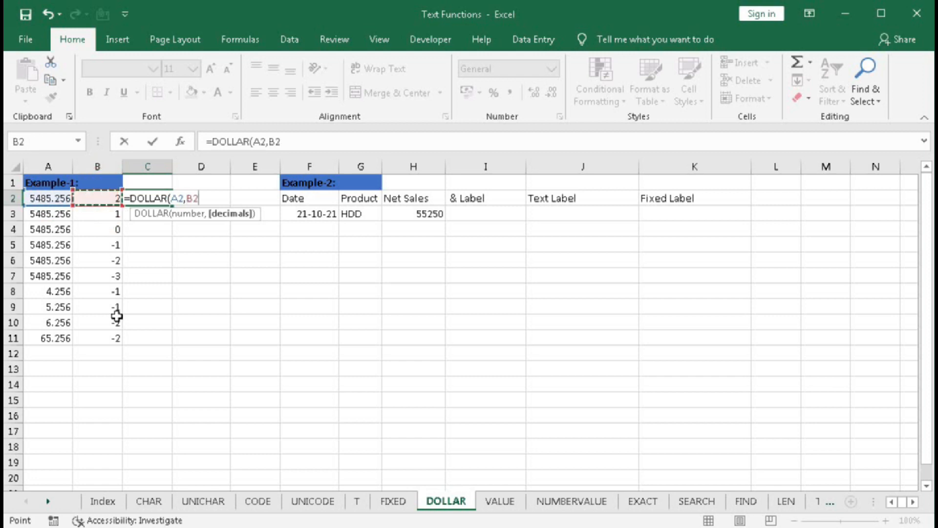
{"action": "type", "text": ")"}
{"action": "key", "text": "Return"}
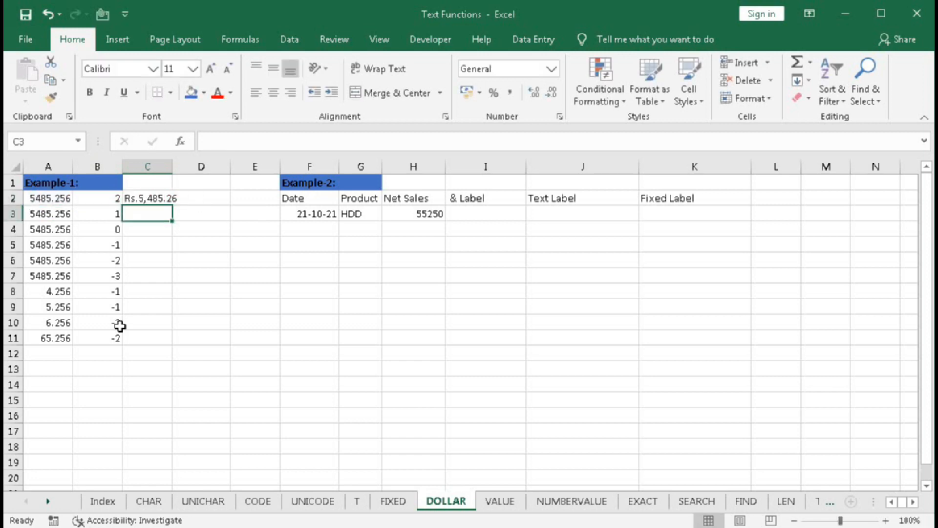
{"action": "left_click_drag", "start_coordinate": [172, 171], "coordinate": [189, 177]}
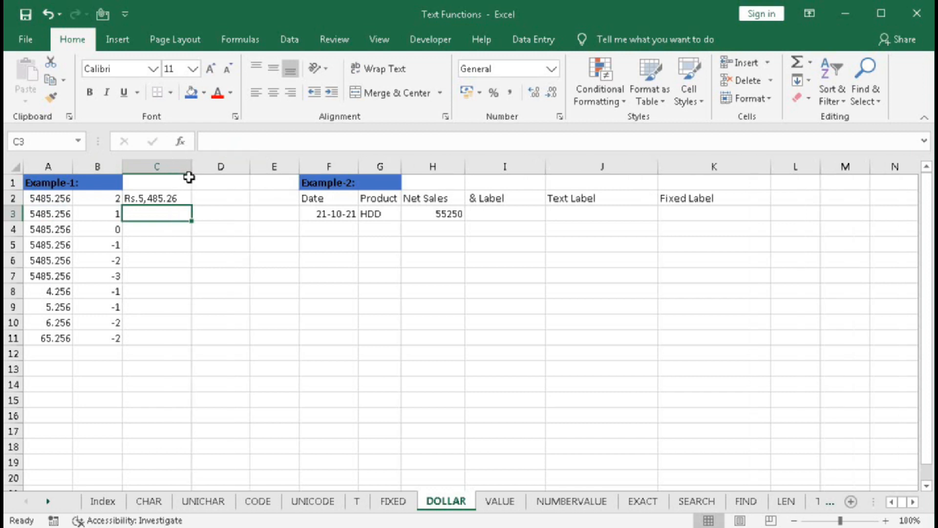
{"action": "left_click", "coordinate": [181, 198]}
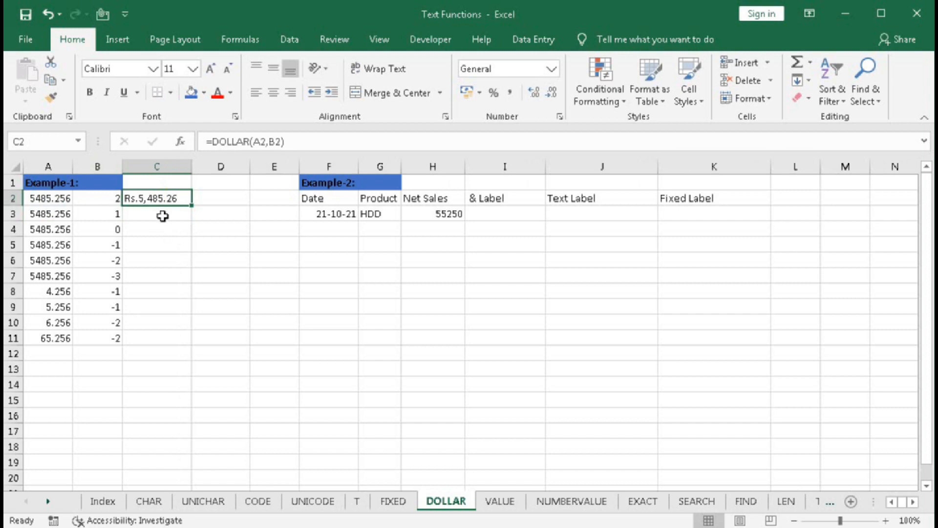
{"action": "left_click", "coordinate": [50, 199]}
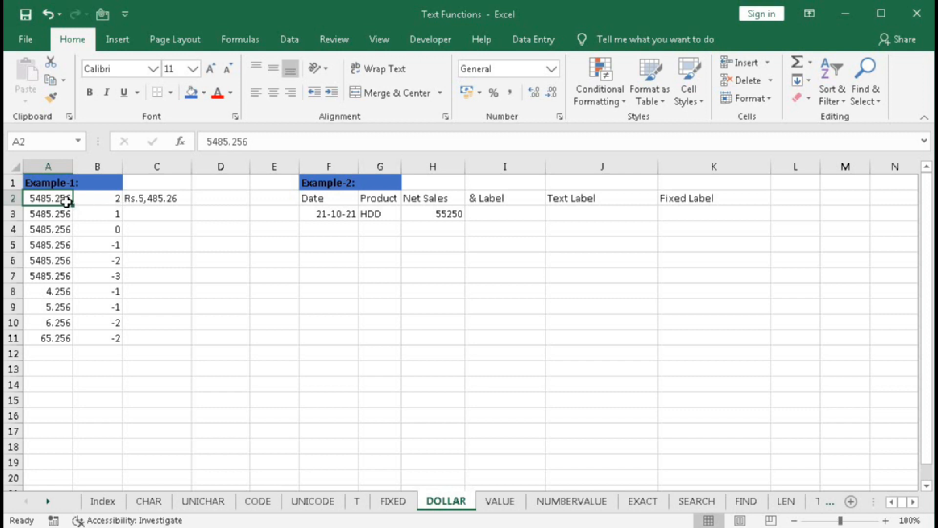
Enter =DOLLAR(A3,B3) in cell C3 to convert the second number using its decimals value
{"action": "left_click", "coordinate": [172, 212]}
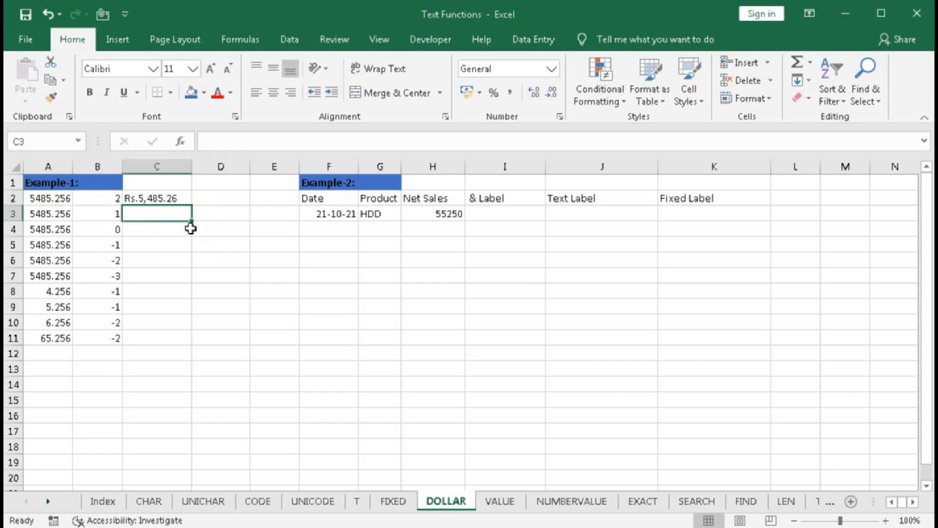
{"action": "type", "text": "=do"}
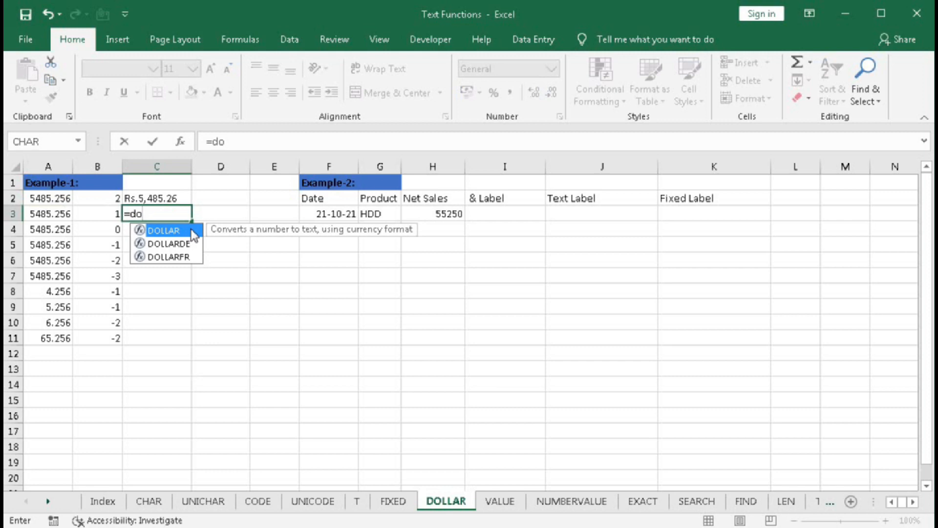
{"action": "double_click", "coordinate": [194, 231]}
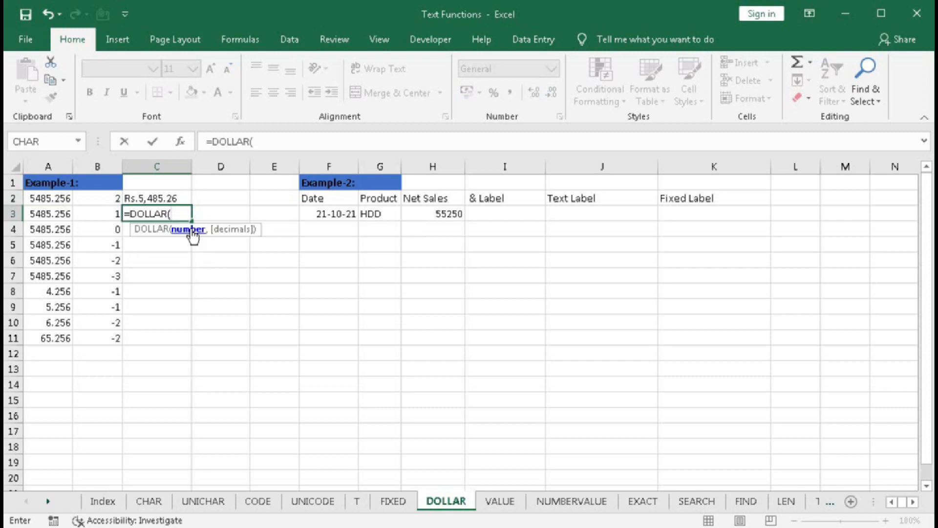
{"action": "left_click", "coordinate": [50, 212]}
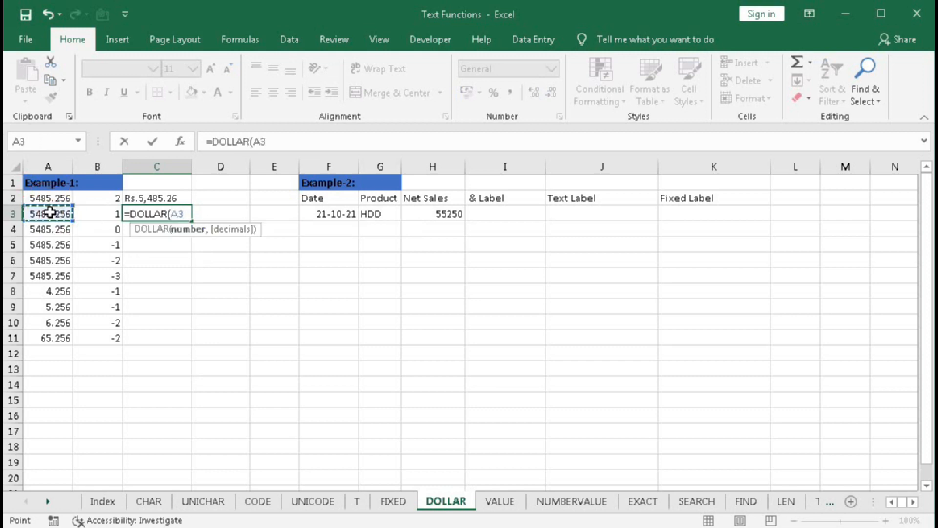
{"action": "left_click", "coordinate": [93, 210]}
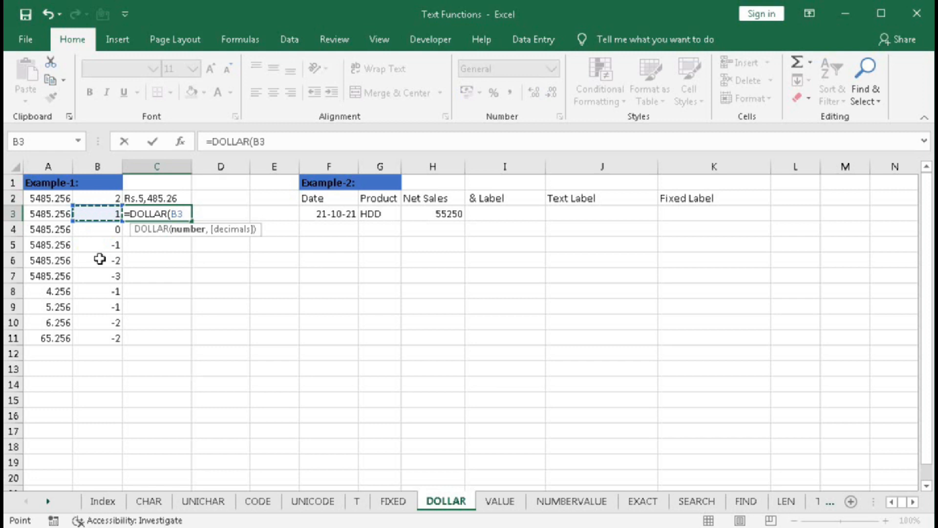
{"action": "key", "text": "BackSpace"}
{"action": "key", "text": "BackSpace"}
{"action": "left_click", "coordinate": [61, 213]}
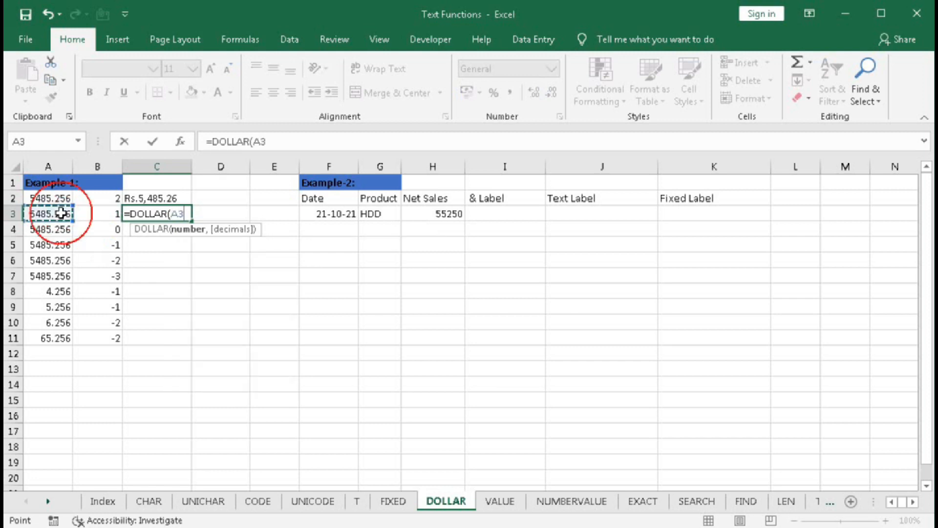
{"action": "type", "text": ","}
{"action": "left_click", "coordinate": [99, 210]}
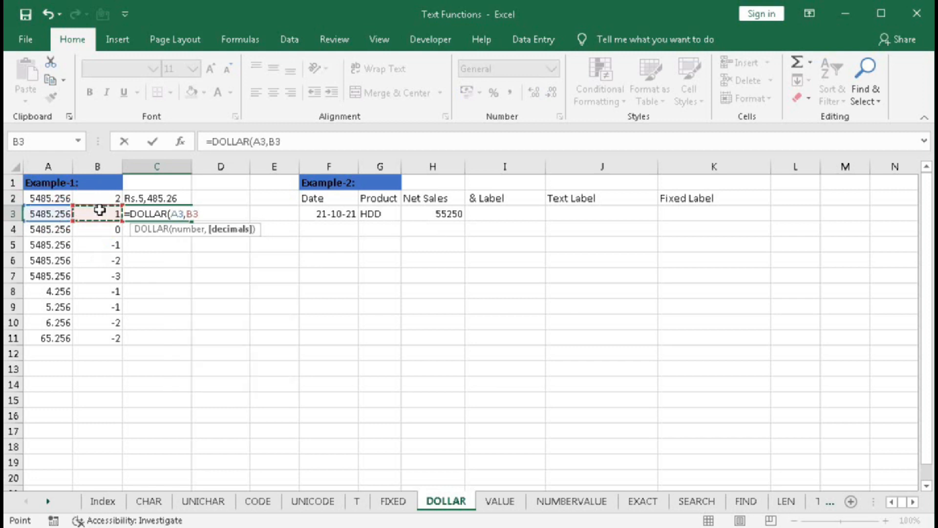
{"action": "type", "text": ")"}
{"action": "key", "text": "Return"}
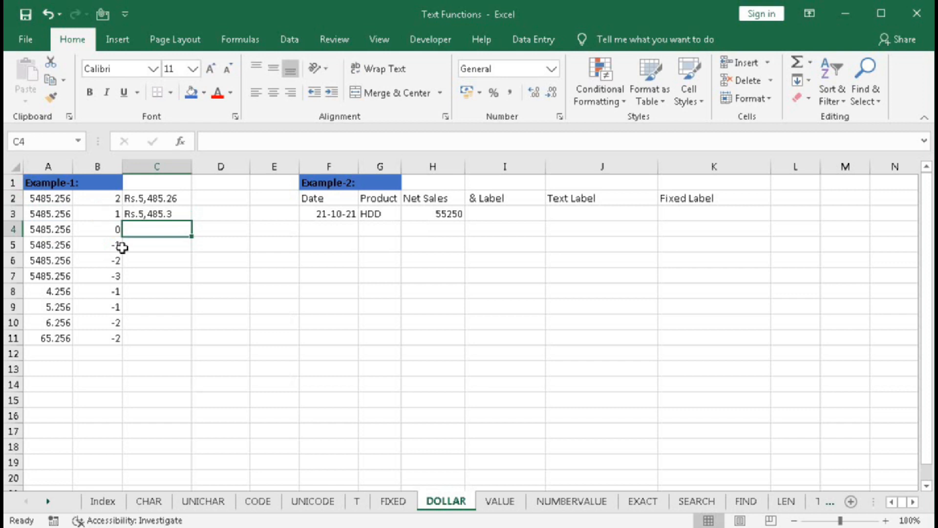
Fill the DOLLAR formula from cell C3 down through C11
{"action": "left_click", "coordinate": [176, 216]}
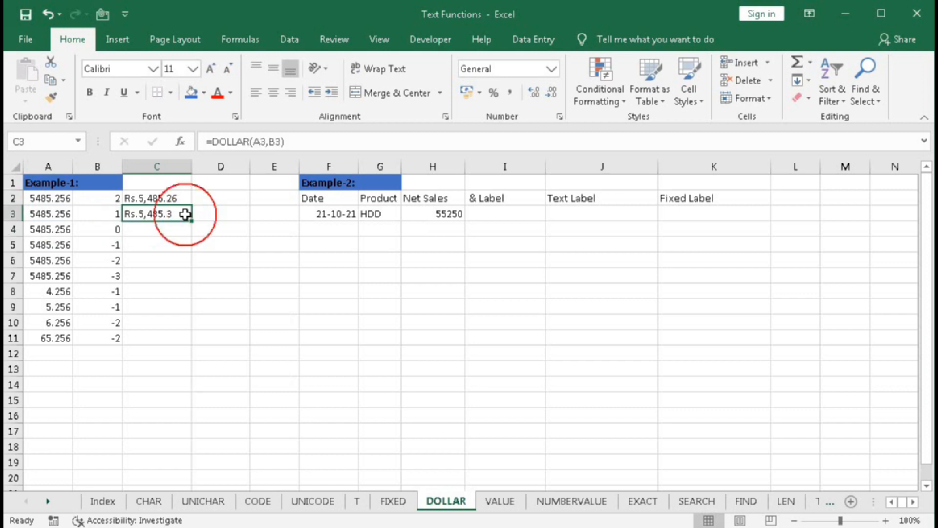
{"action": "left_click_drag", "start_coordinate": [191, 221], "coordinate": [192, 341]}
{"action": "key", "text": "Down"}
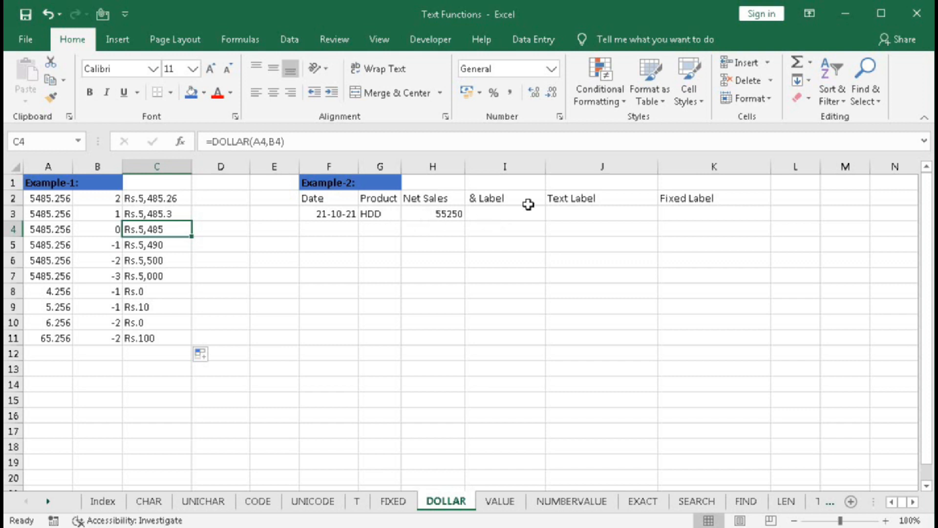
Enter ="Total Sales for "&G3&" "&H3 in cell I3 under & Label and fit column I to its contents
{"action": "left_click", "coordinate": [492, 211]}
{"action": "type", "text": "="}
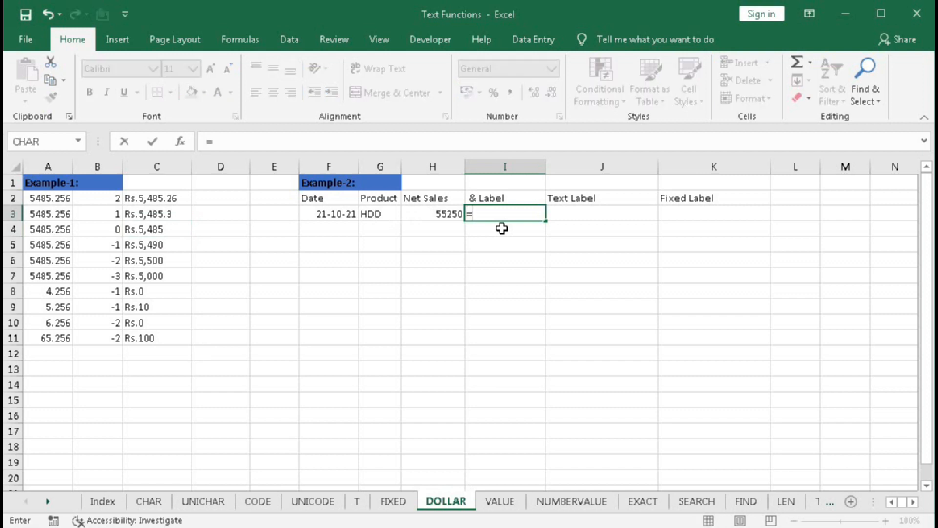
{"action": "type", "text": "\"Total Sales"}
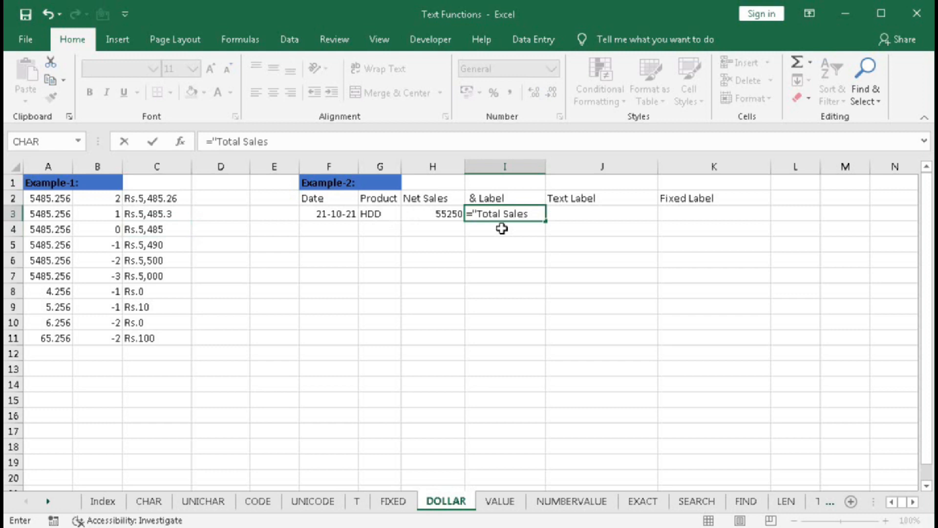
{"action": "type", "text": " for \"&"}
{"action": "left_click", "coordinate": [396, 211]}
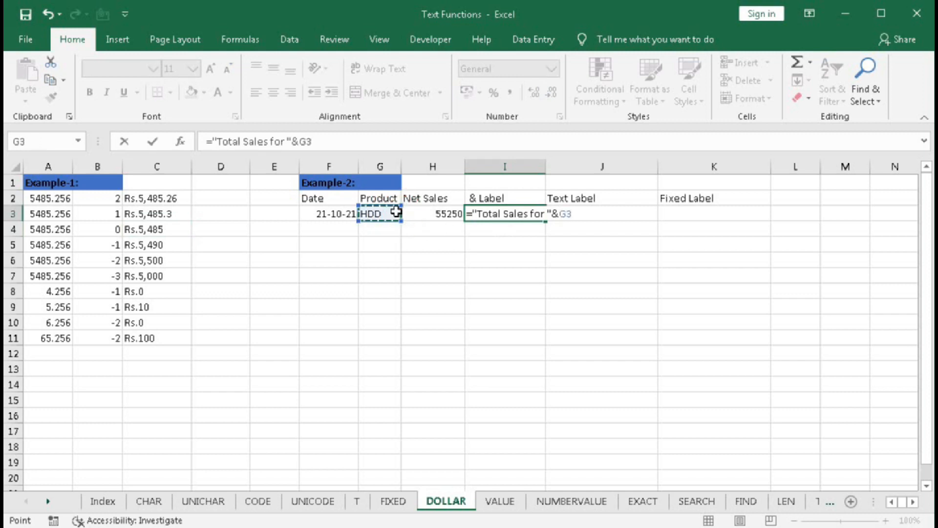
{"action": "type", "text": "&"}
{"action": "type", "text": "\" \""}
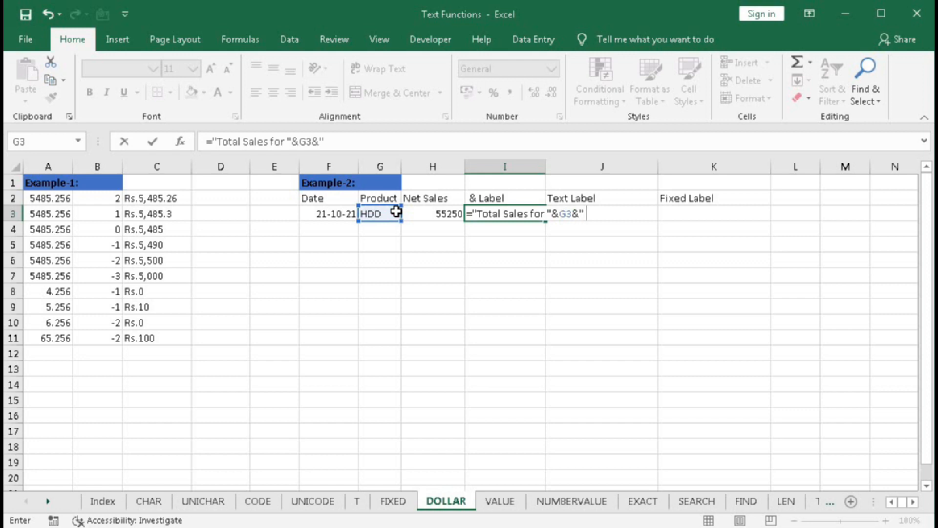
{"action": "type", "text": "&"}
{"action": "left_click", "coordinate": [418, 214]}
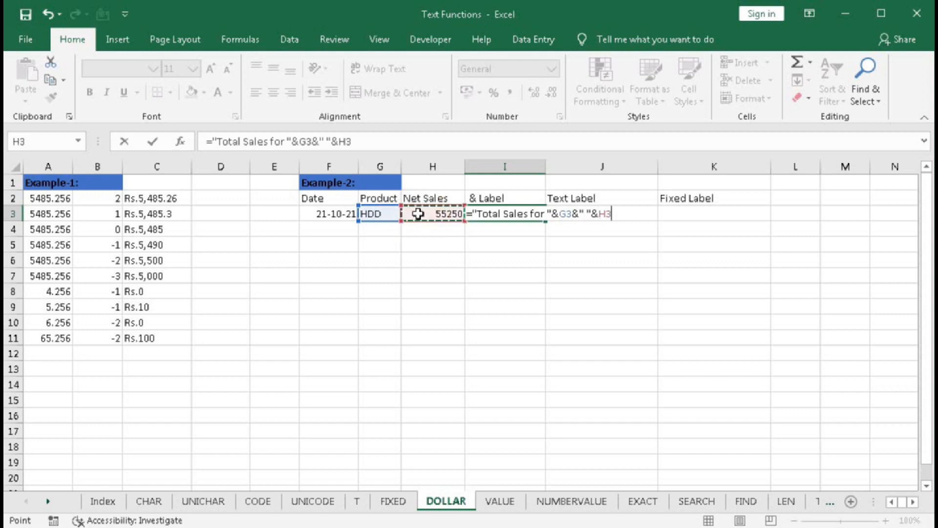
{"action": "key", "text": "Return"}
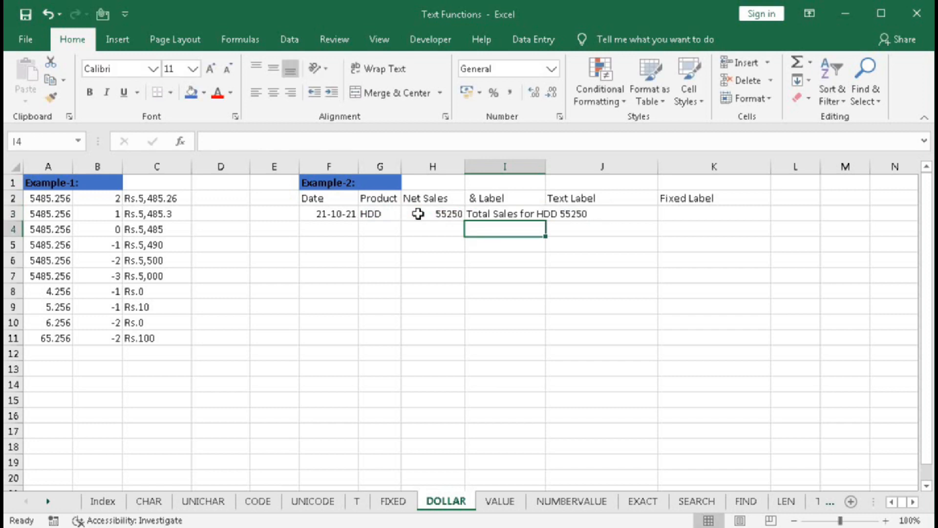
{"action": "double_click", "coordinate": [546, 166]}
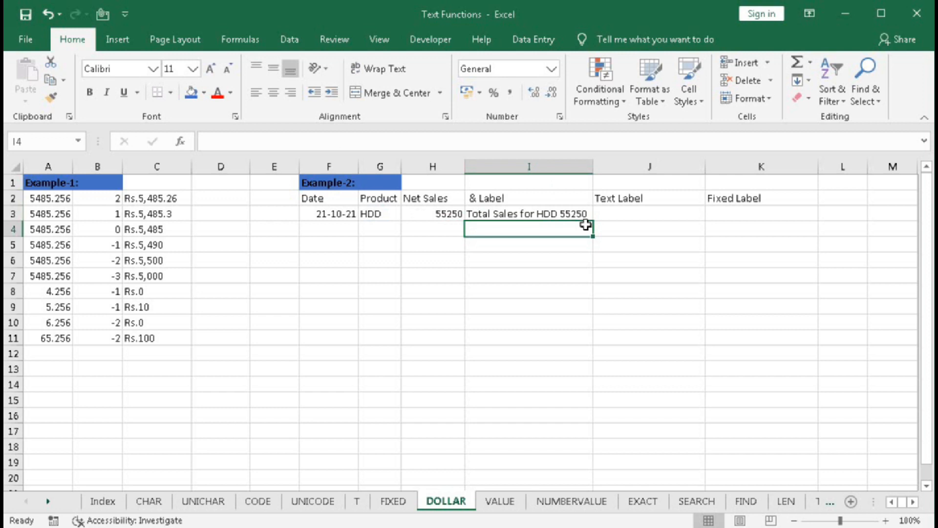
Start a formula in cell J3 under the Text Label heading
{"action": "left_click", "coordinate": [604, 214]}
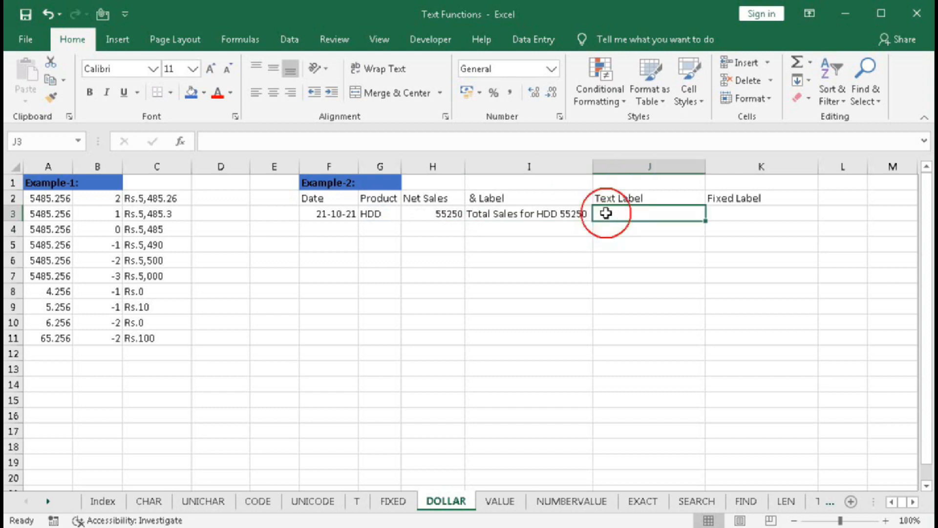
{"action": "type", "text": "="}
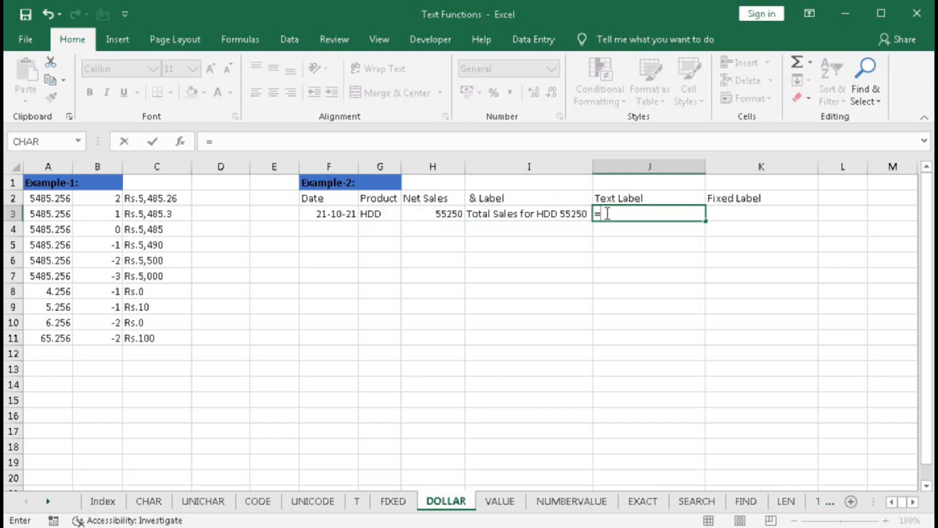
{"action": "type", "text": "tex"}
{"action": "key", "text": "Tab"}
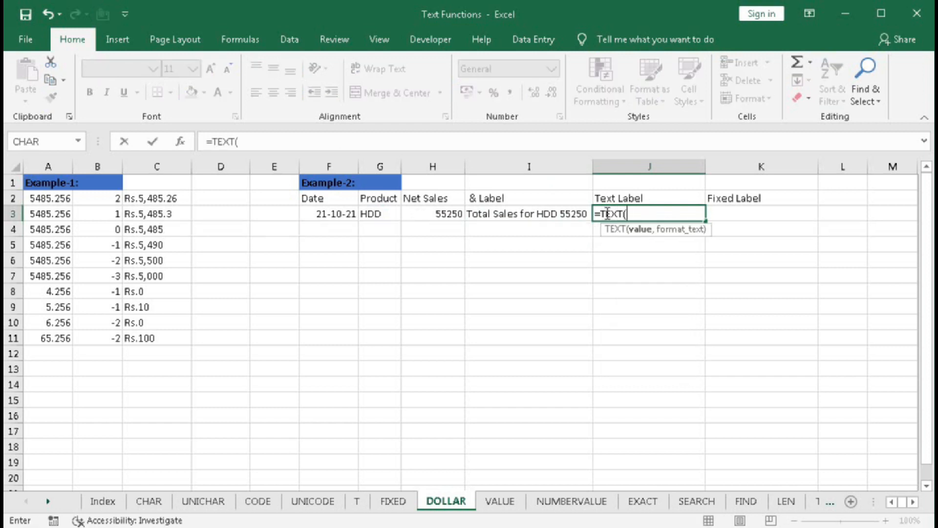
{"action": "key", "text": "BackSpace"}
{"action": "key", "text": "BackSpace"}
{"action": "key", "text": "BackSpace"}
{"action": "key", "text": "BackSpace"}
{"action": "key", "text": "BackSpace"}
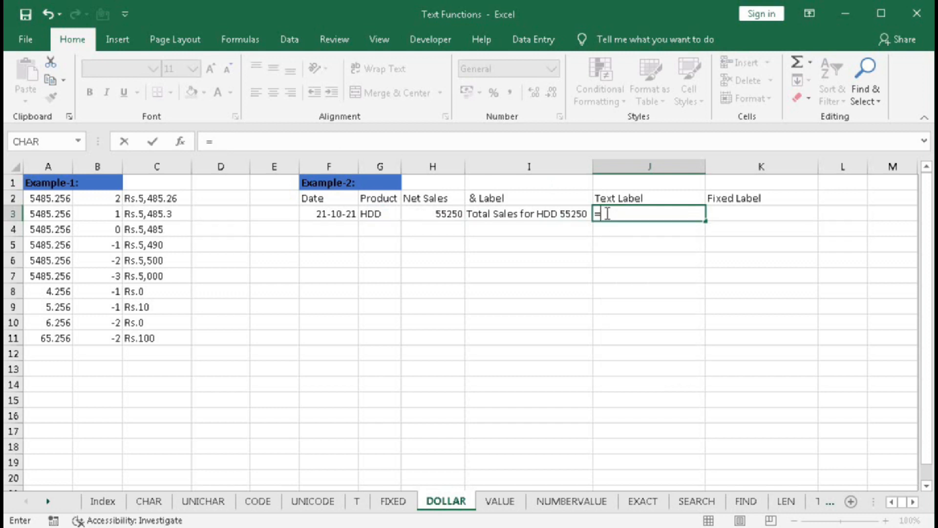
Build the first part of the formula in cell J3 as ="Total Sales for "&G3&" "&
{"action": "type", "text": "\"Total Sales"}
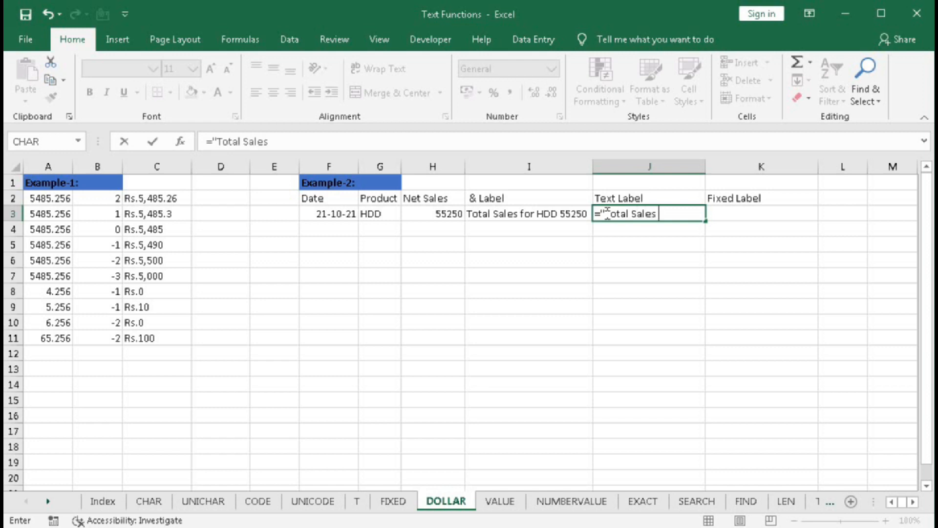
{"action": "type", "text": " for \"&"}
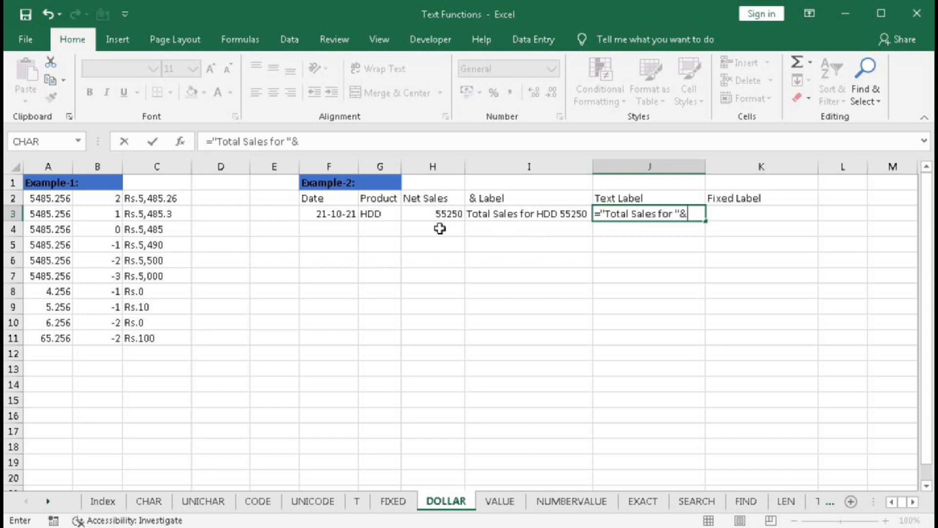
{"action": "left_click", "coordinate": [385, 213]}
{"action": "type", "text": "&"}
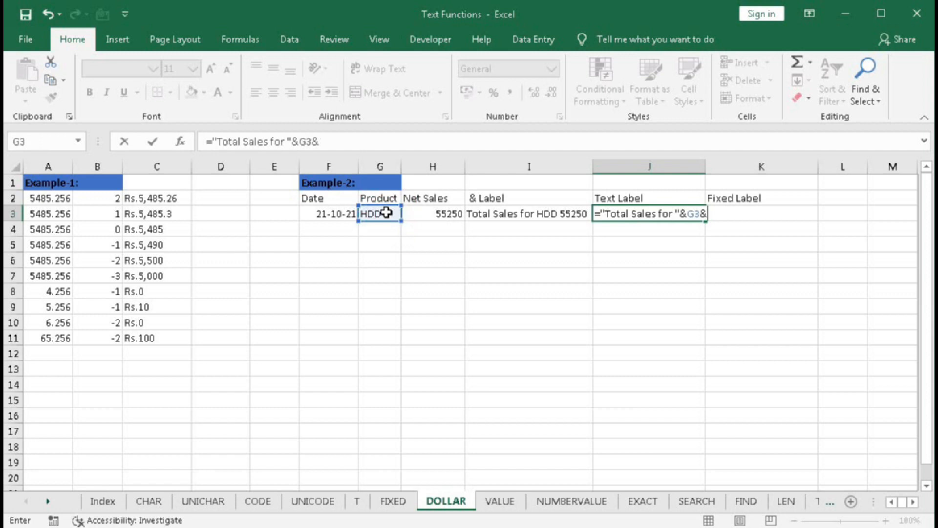
{"action": "type", "text": "\" \"&"}
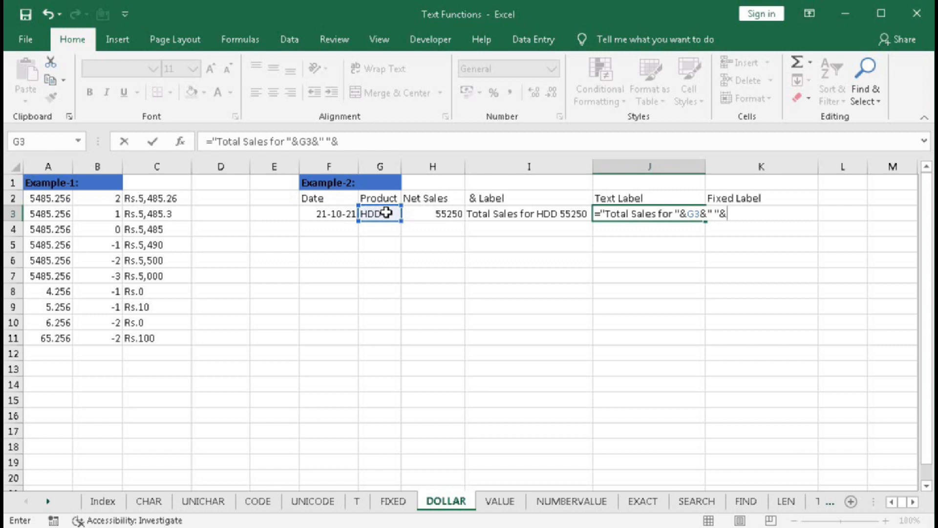
Complete the J3 formula with TEXT(H3,"Rs.##,###") and fit column J to its contents
{"action": "type", "text": "TEXT("}
{"action": "left_click", "coordinate": [419, 213]}
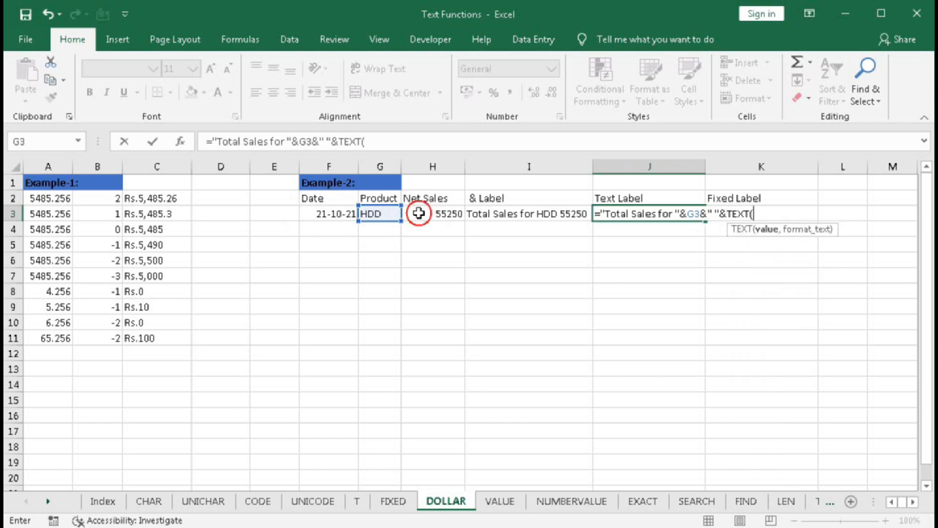
{"action": "type", "text": ","}
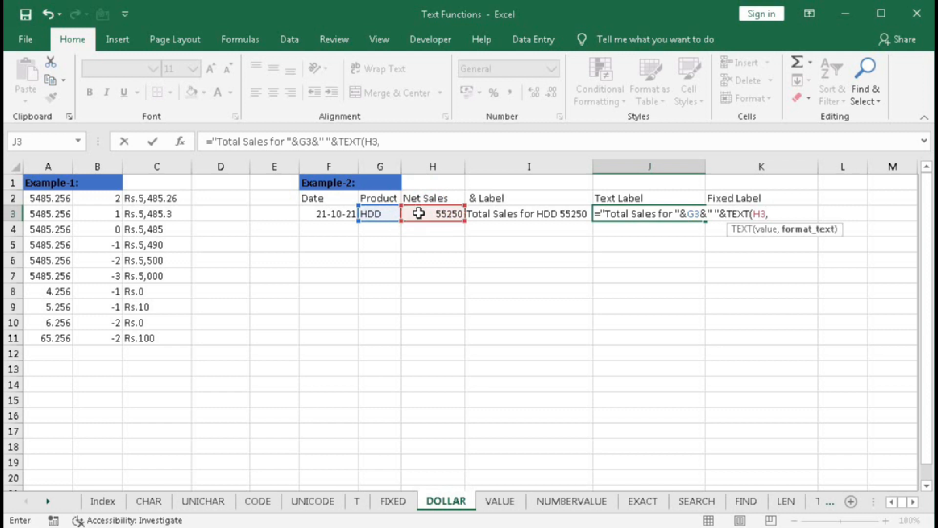
{"action": "type", "text": "\"Rs."}
{"action": "type", "text": "##,###"}
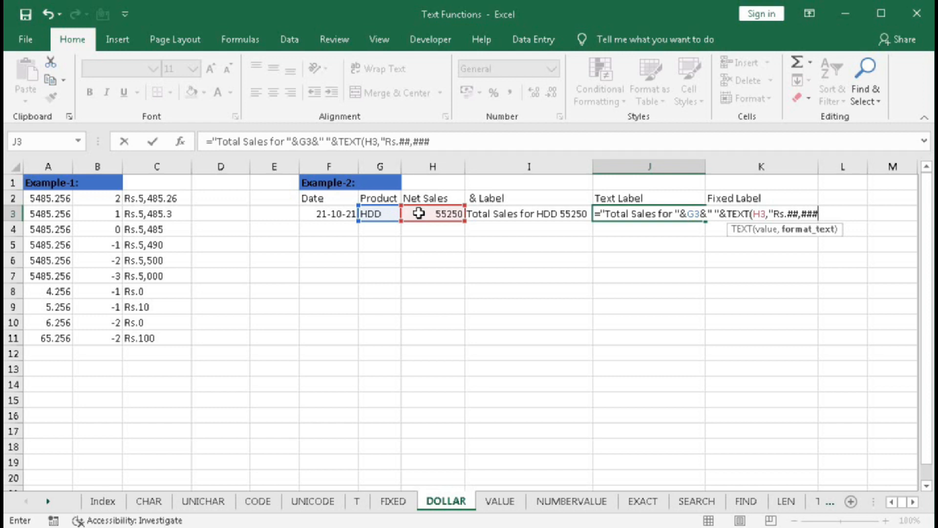
{"action": "type", "text": ".00"}
{"action": "key", "text": "BackSpace"}
{"action": "key", "text": "BackSpace"}
{"action": "key", "text": "BackSpace"}
{"action": "type", "text": "\")"}
{"action": "key", "text": "Return"}
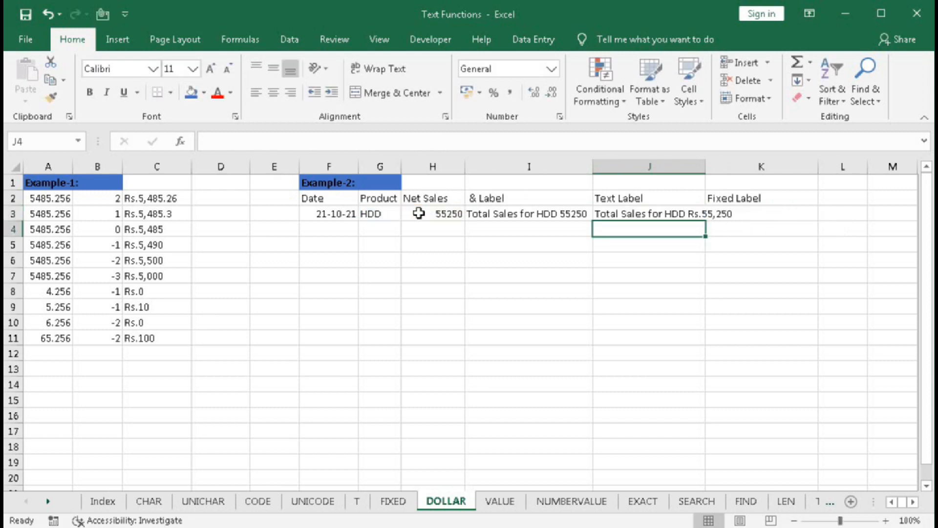
{"action": "double_click", "coordinate": [705, 167]}
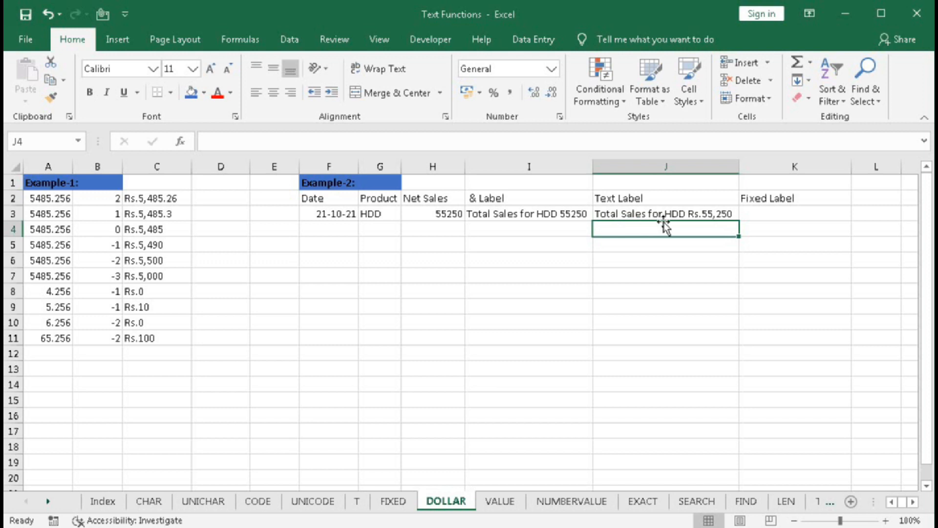
Change the TEXT format in cell J3 to "Rs.##,###.00" and refit column J to its contents
{"action": "double_click", "coordinate": [727, 213]}
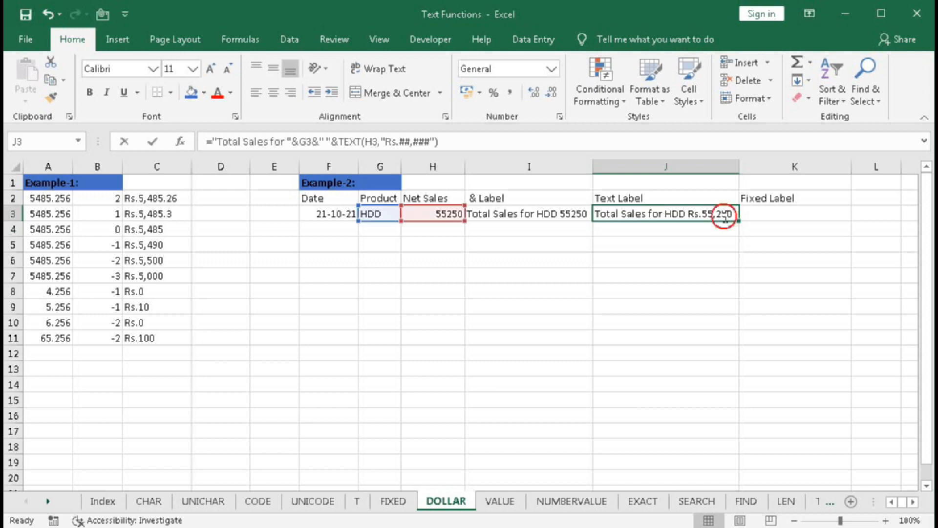
{"action": "left_click", "coordinate": [820, 215]}
{"action": "type", "text": ".00"}
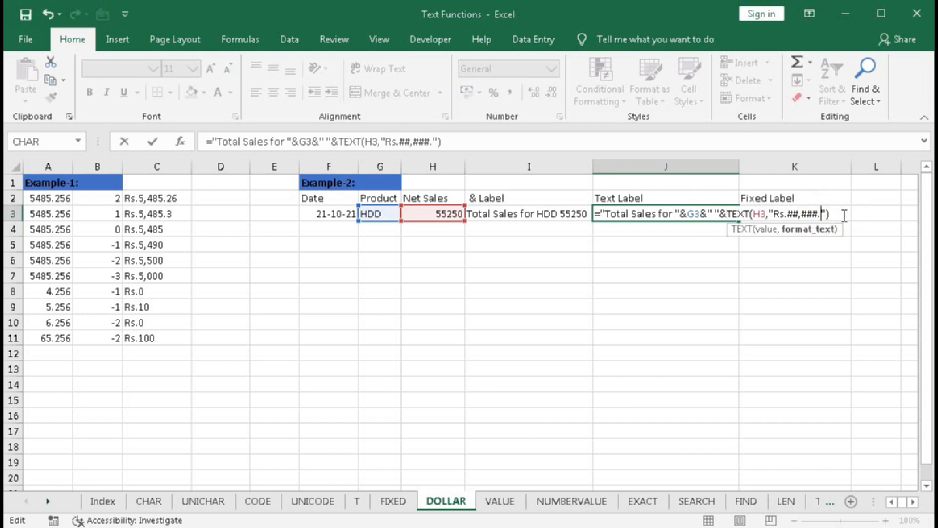
{"action": "key", "text": "Return"}
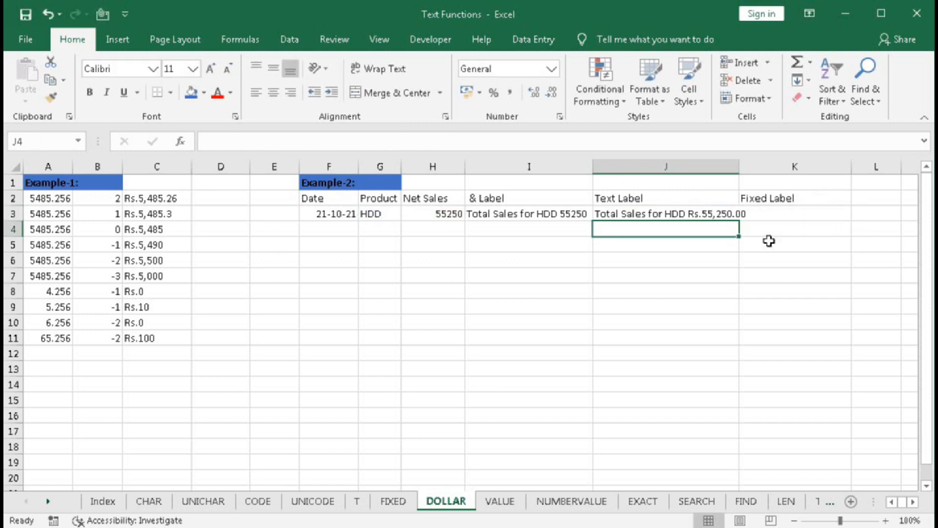
{"action": "double_click", "coordinate": [742, 172]}
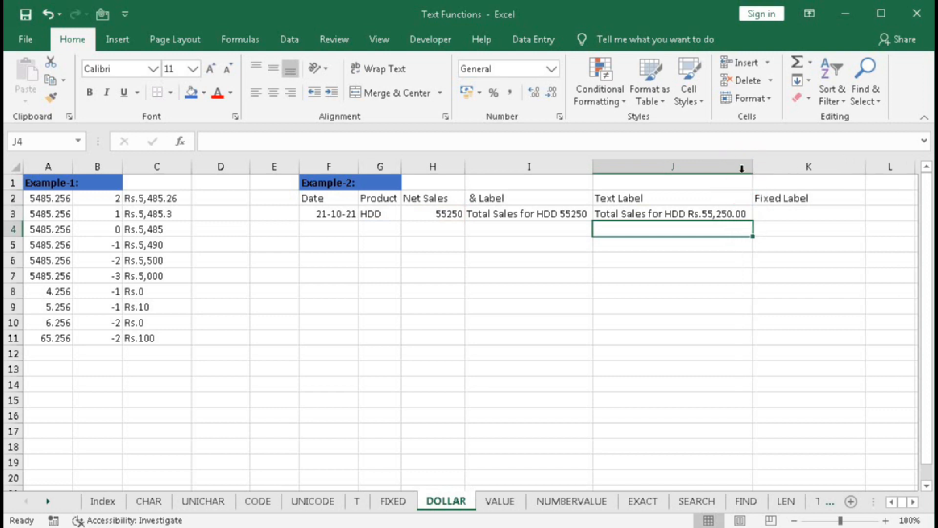
Begin the formula in cell K3 under Fixed Label with ="Total Sales for "&G3&" "
{"action": "left_click", "coordinate": [797, 218]}
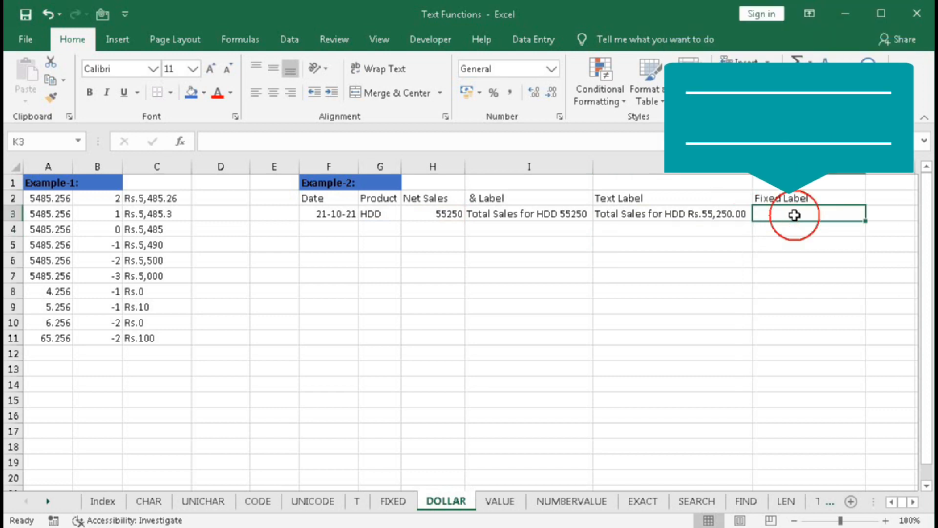
{"action": "type", "text": "="}
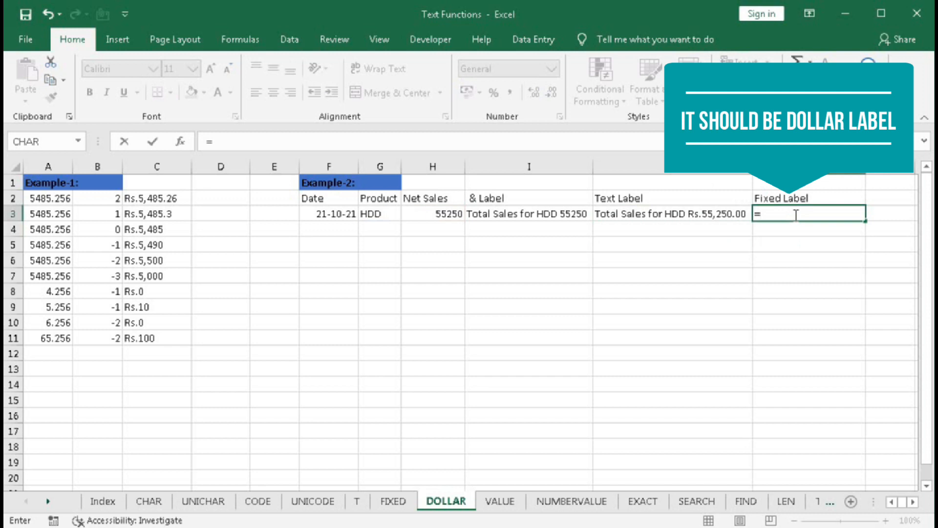
{"action": "type", "text": "\"Tot"}
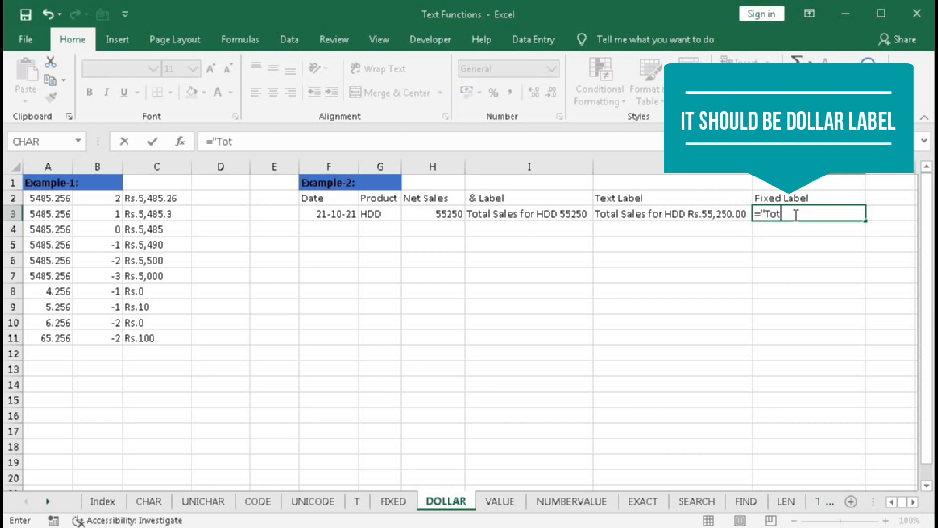
{"action": "type", "text": "al Sales"}
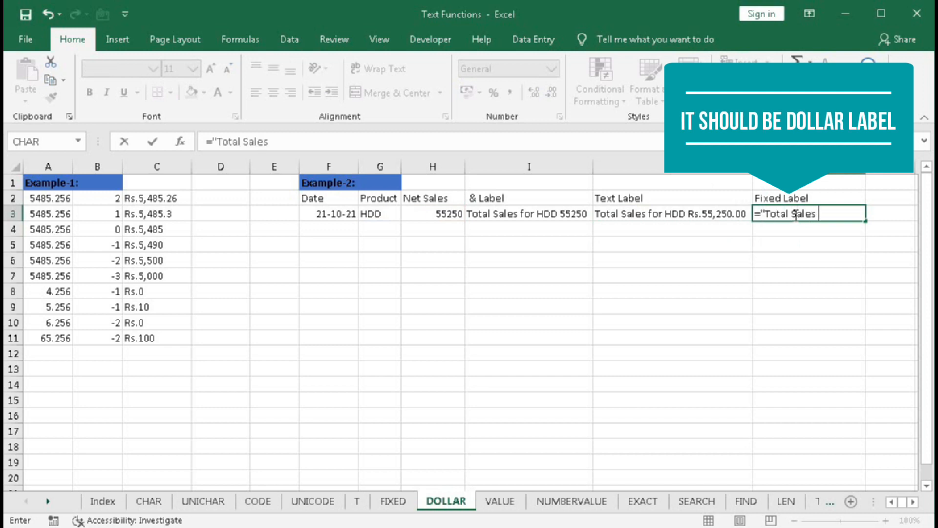
{"action": "type", "text": " for \"&"}
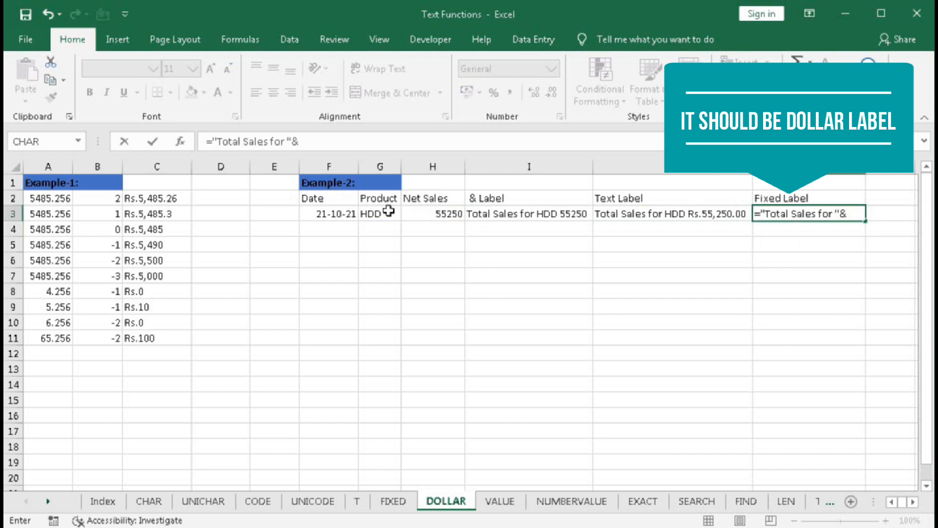
{"action": "left_click", "coordinate": [388, 212]}
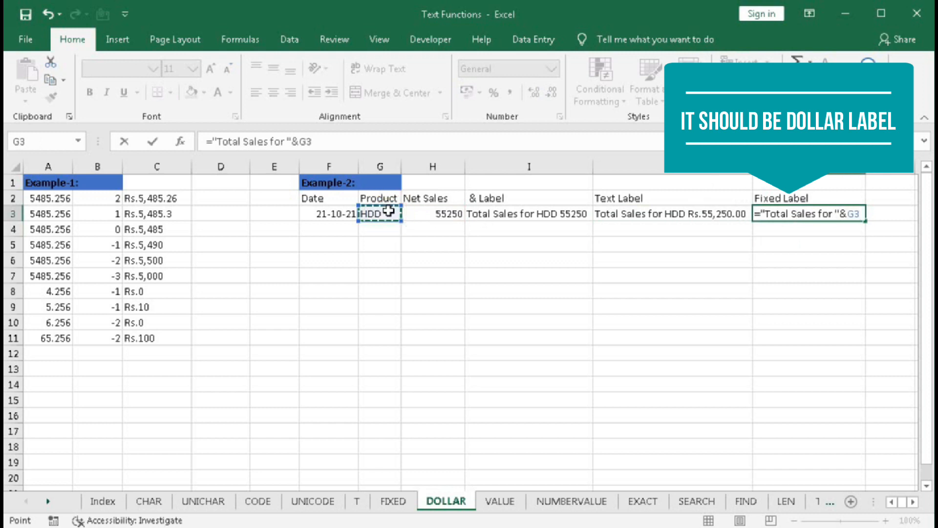
{"action": "type", "text": "&\" \""}
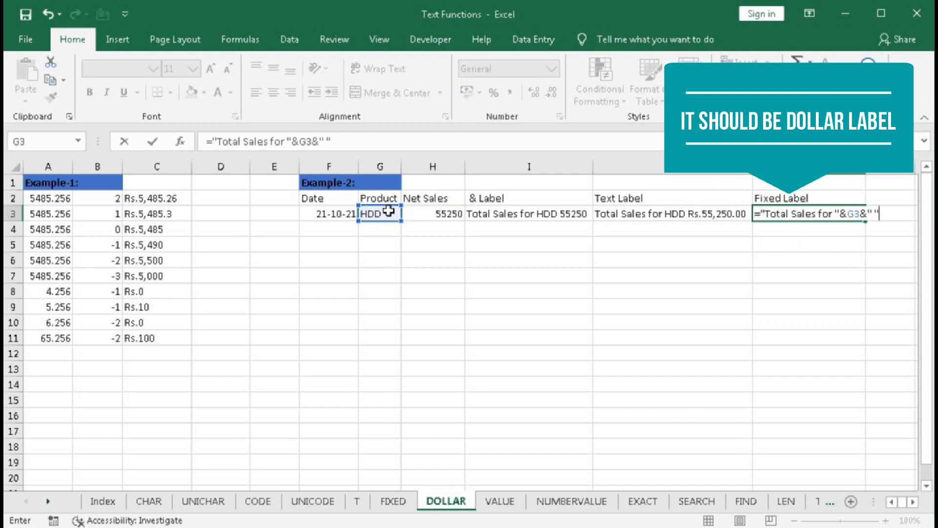
Complete the K3 formula with &DOLLAR(H3,2) and fit column K to its contents
{"action": "type", "text": "&dolla"}
{"action": "key", "text": "Tab"}
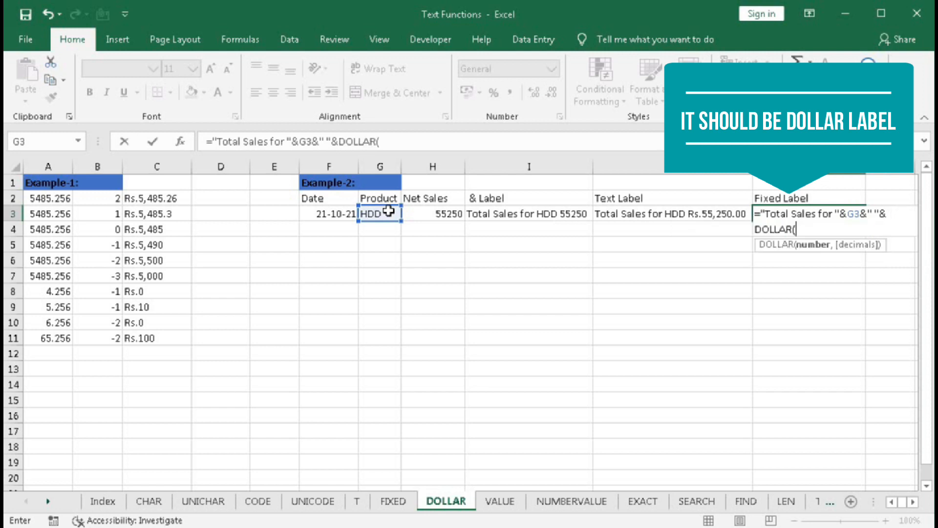
{"action": "left_click", "coordinate": [418, 215]}
{"action": "type", "text": ","}
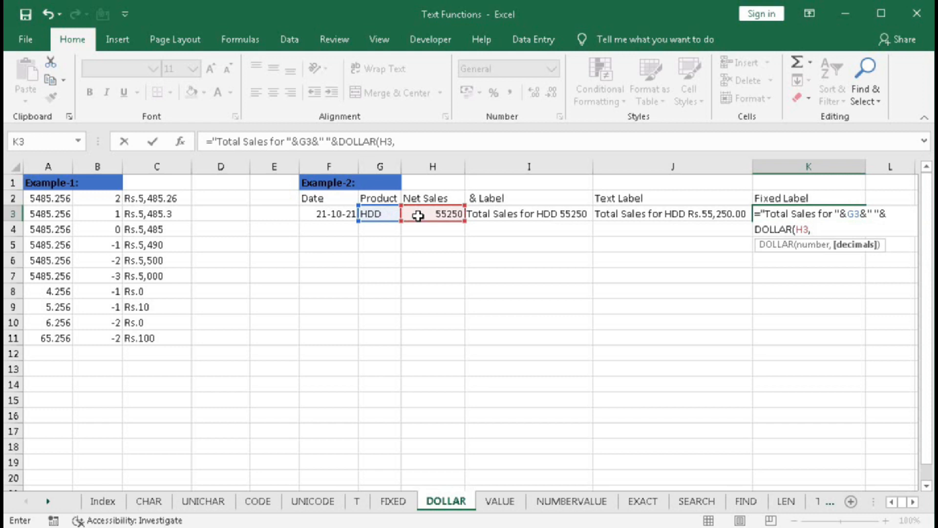
{"action": "type", "text": "2)"}
{"action": "key", "text": "Return"}
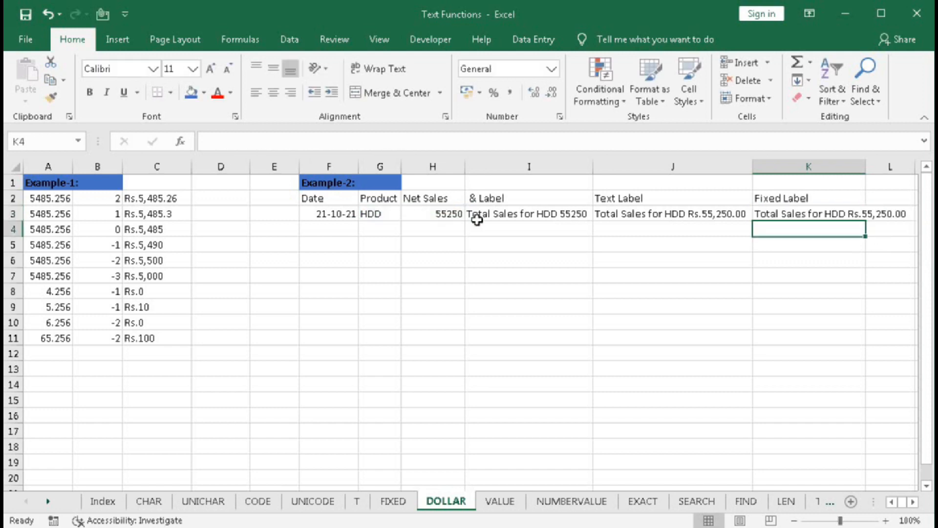
{"action": "double_click", "coordinate": [870, 174]}
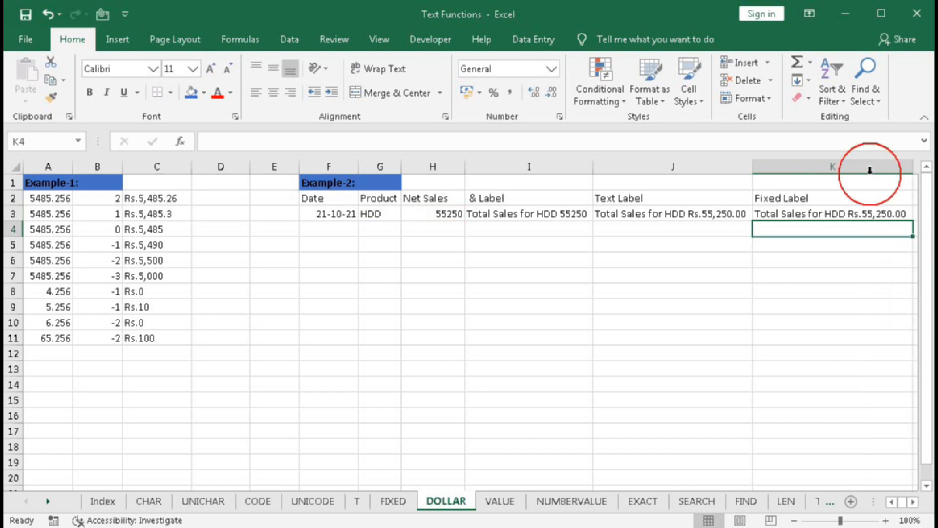